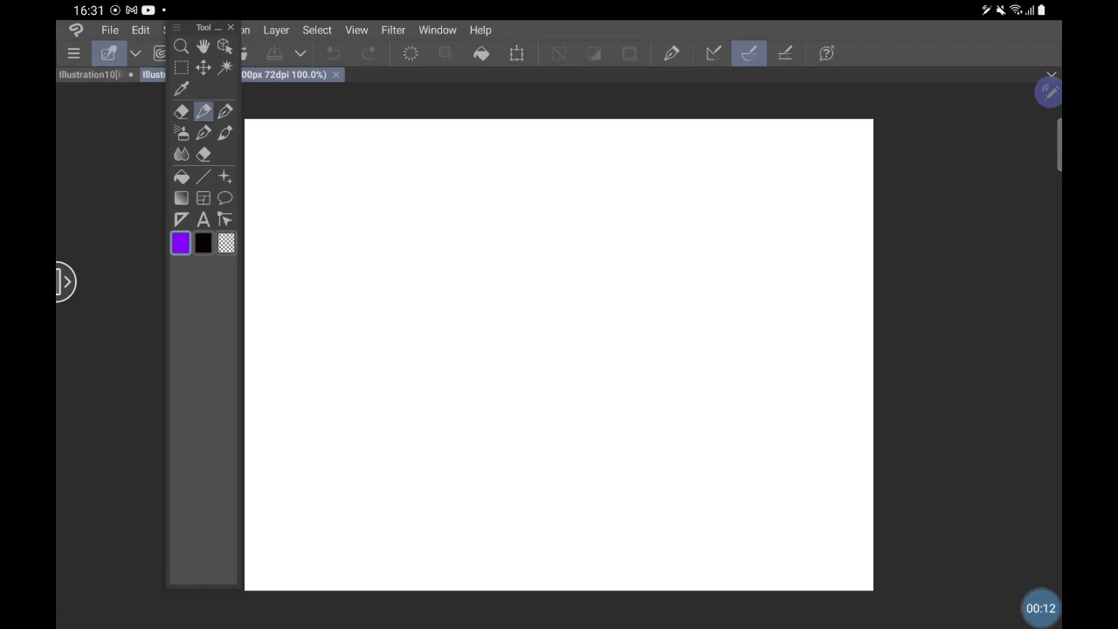
Step: Select the pencil with black ink and mark the burger's width with small dots
{"action": "left_click", "coordinate": [224, 111]}
{"action": "left_click_drag", "start_coordinate": [559, 350], "coordinate": [574, 350]}
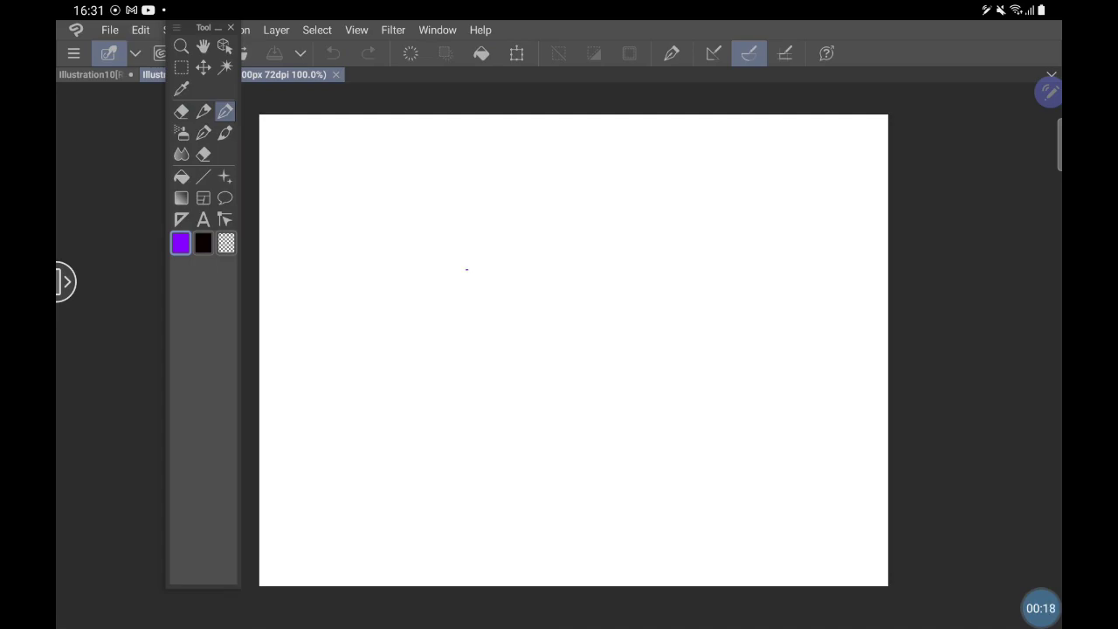
{"action": "key", "text": "x"}
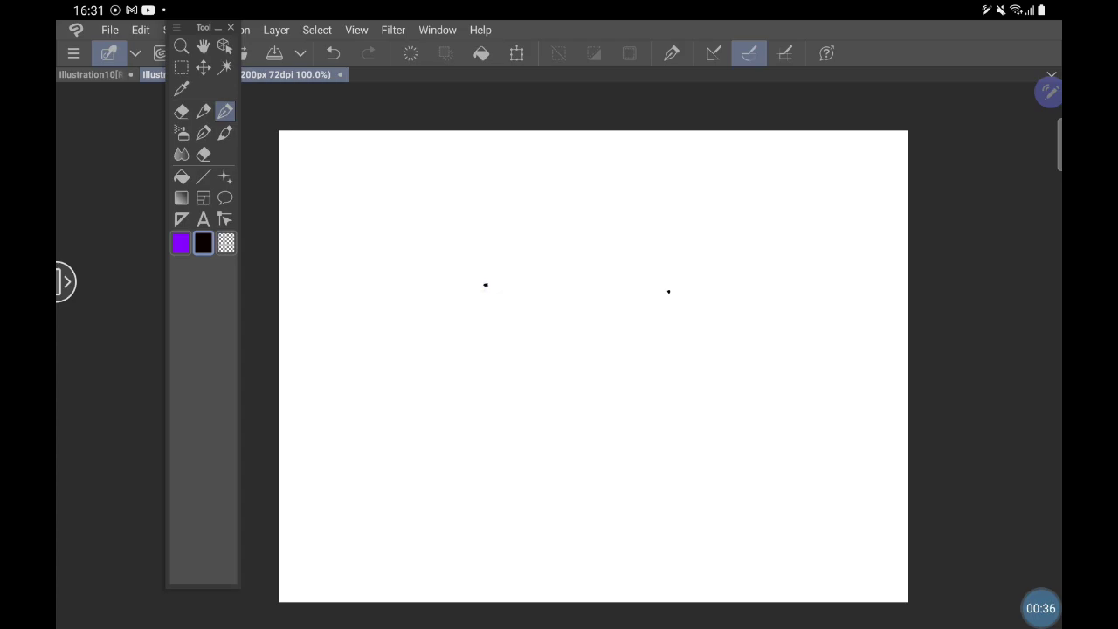
Step: Draw the rounded top bun arc between the dots and add sesame seeds on top
{"action": "mouse_move", "coordinate": [485, 284]}
{"action": "left_mouse_down"}
{"action": "mouse_move", "coordinate": [522, 216]}
{"action": "mouse_move", "coordinate": [614, 203]}
{"action": "mouse_move", "coordinate": [658, 220]}
{"action": "mouse_move", "coordinate": [679, 293]}
{"action": "left_mouse_up"}
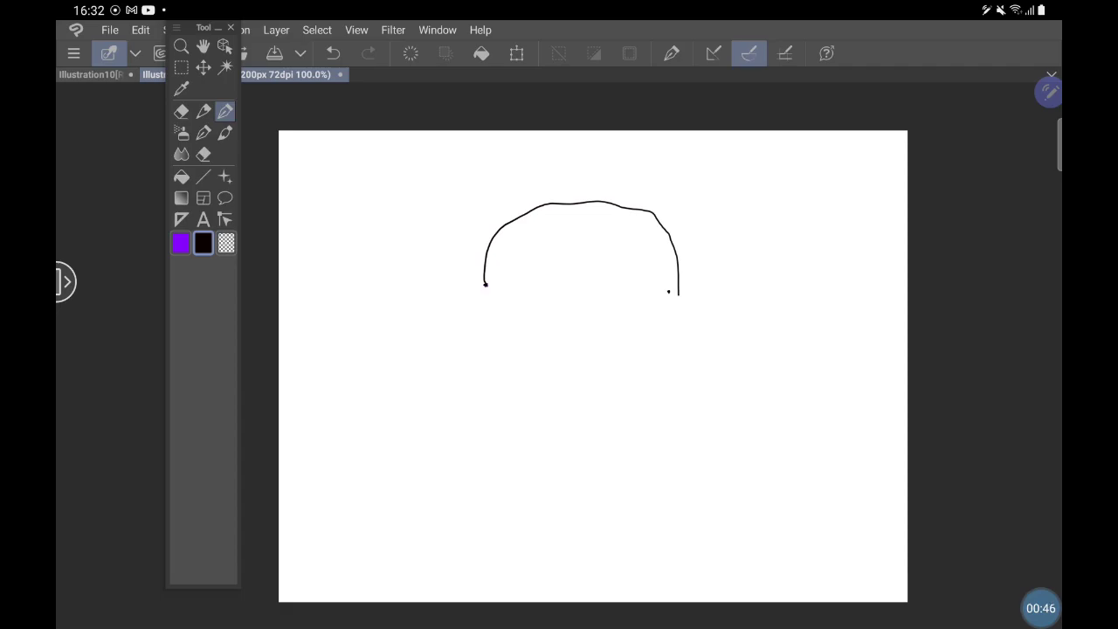
{"action": "mouse_move", "coordinate": [536, 274]}
{"action": "left_mouse_down"}
{"action": "mouse_move", "coordinate": [516, 262]}
{"action": "mouse_move", "coordinate": [478, 277]}
{"action": "mouse_move", "coordinate": [649, 281]}
{"action": "left_mouse_up"}
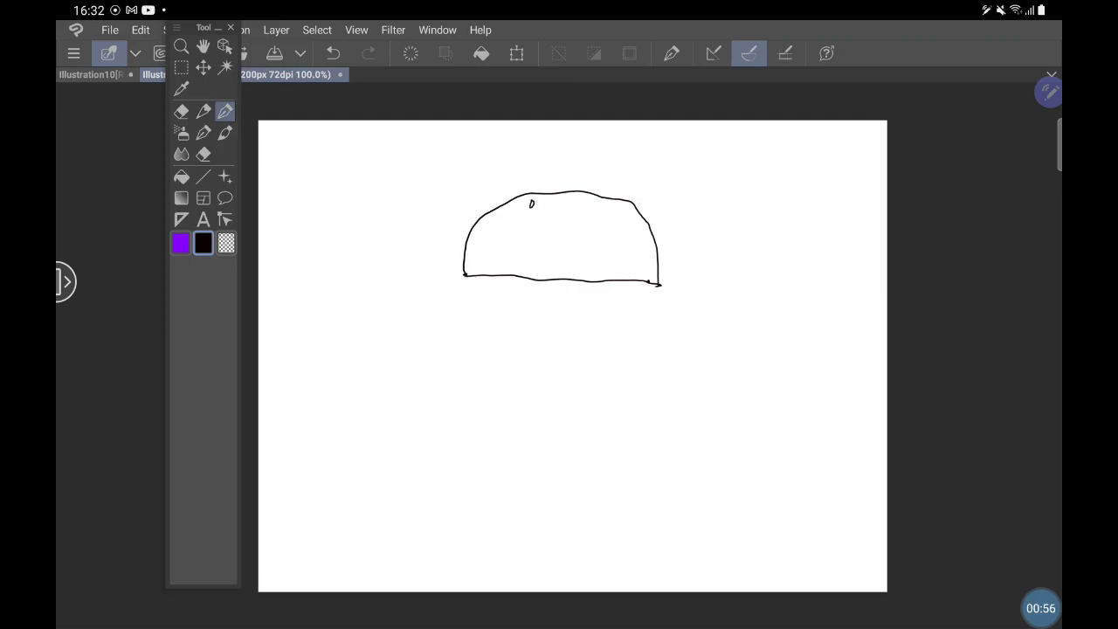
{"action": "left_click_drag", "start_coordinate": [546, 202], "coordinate": [566, 206]}
Step: Close a small circle on the left side of the bun for the left eye
{"action": "left_click_drag", "start_coordinate": [573, 349], "coordinate": [604, 393]}
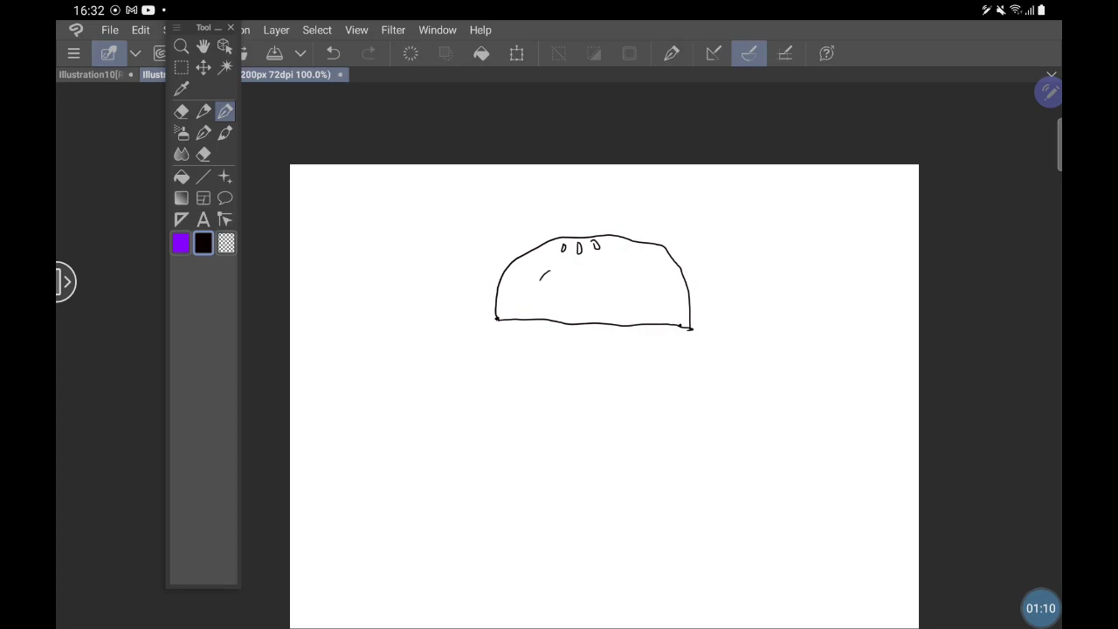
{"action": "mouse_move", "coordinate": [540, 280]}
{"action": "left_mouse_down"}
{"action": "mouse_move", "coordinate": [547, 303]}
{"action": "mouse_move", "coordinate": [570, 299]}
{"action": "mouse_move", "coordinate": [561, 273]}
{"action": "mouse_move", "coordinate": [545, 272]}
{"action": "left_mouse_up"}
{"action": "scroll", "coordinate": [586, 381], "scroll_direction": "down", "scroll_amount": 2}
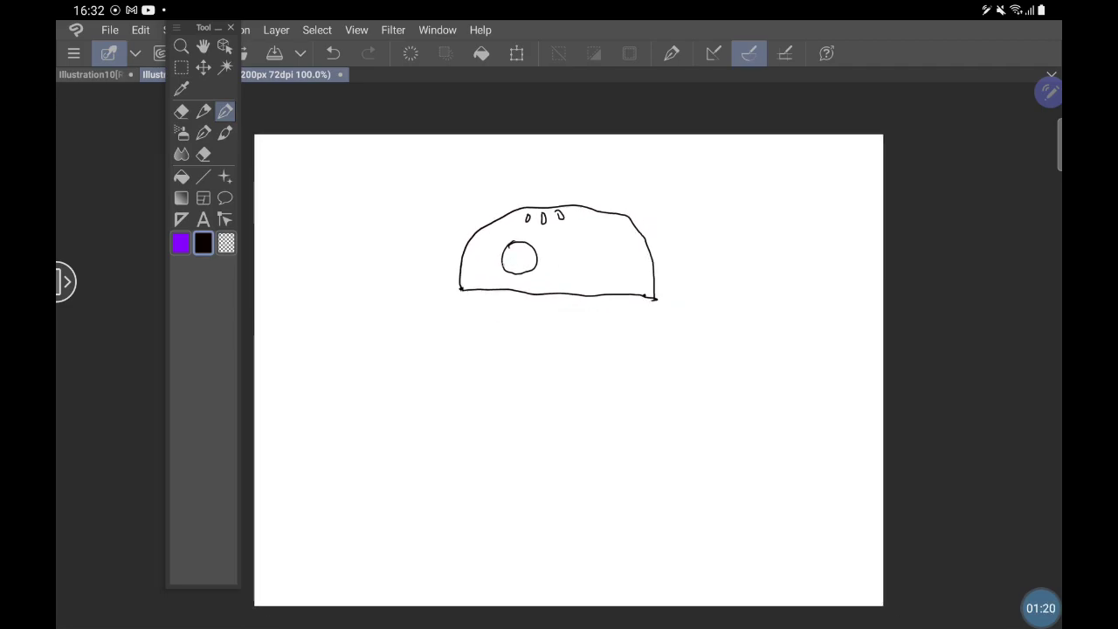
Step: Draw highlight circles inside the left eye and fill the rest with dark strokes
{"action": "left_click_drag", "start_coordinate": [518, 267], "coordinate": [529, 270]}
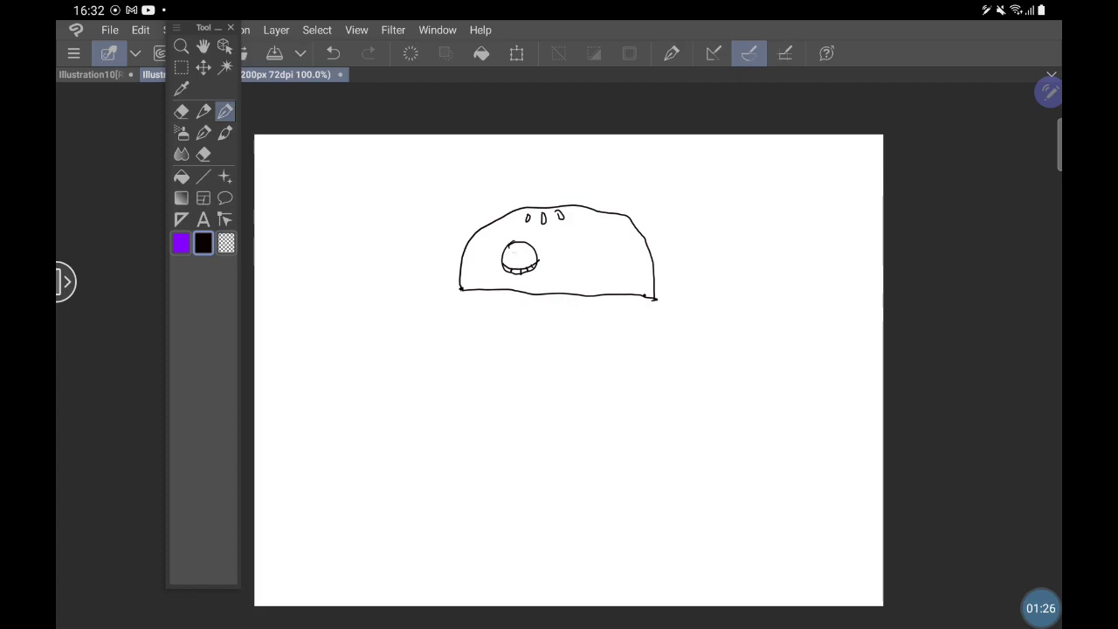
{"action": "mouse_move", "coordinate": [520, 262]}
{"action": "left_mouse_down"}
{"action": "mouse_move", "coordinate": [515, 249]}
{"action": "mouse_move", "coordinate": [534, 268]}
{"action": "left_mouse_up"}
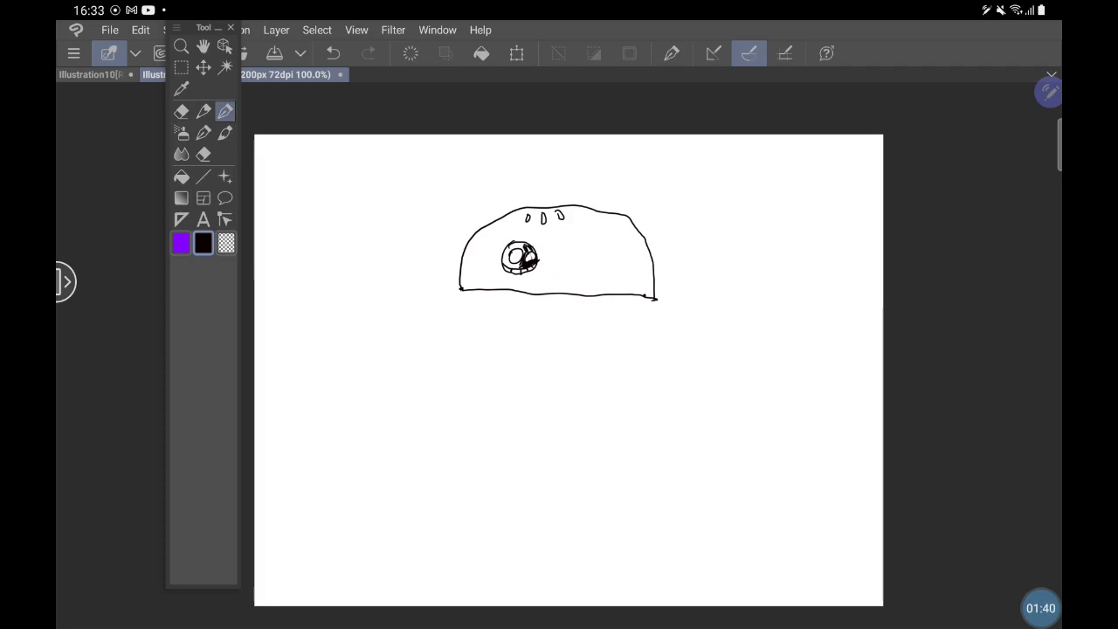
{"action": "scroll", "coordinate": [563, 371], "scroll_direction": "down", "scroll_amount": 2}
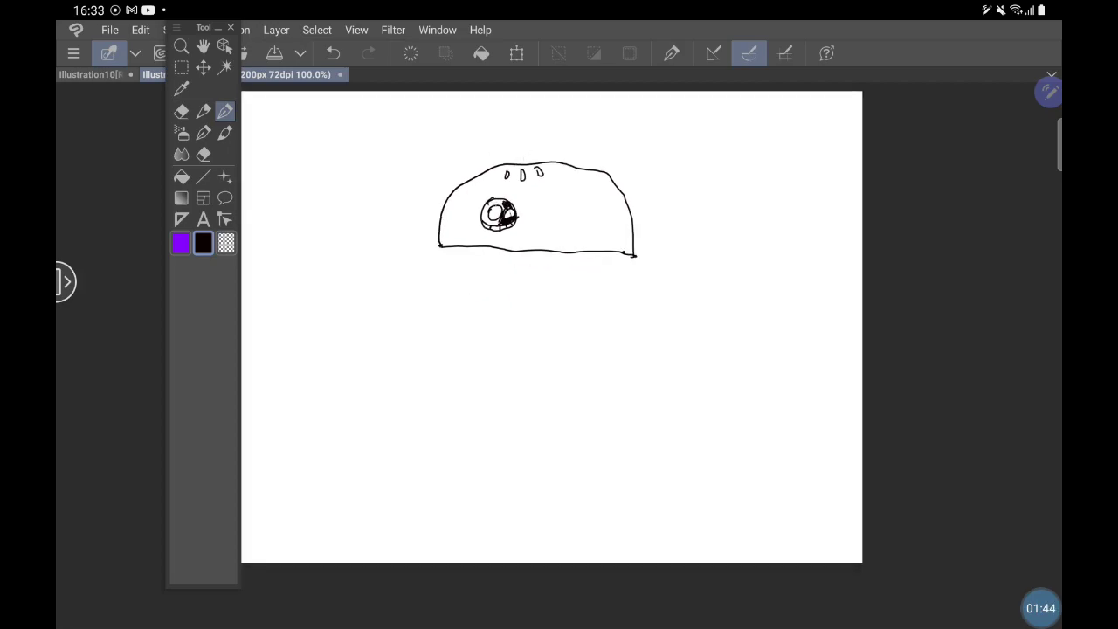
{"action": "left_click_drag", "start_coordinate": [494, 202], "coordinate": [491, 214]}
{"action": "left_click_drag", "start_coordinate": [492, 221], "coordinate": [499, 226]}
{"action": "left_click_drag", "start_coordinate": [494, 198], "coordinate": [501, 202]}
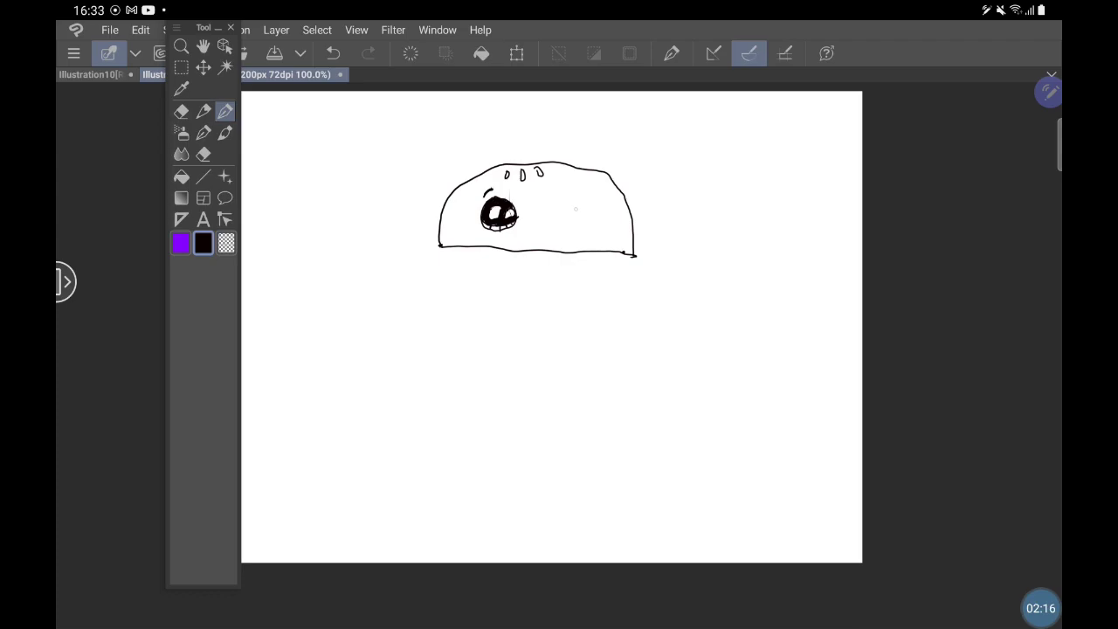
Step: Draw the right eye circle with highlight circles and shade its bottom and edges black
{"action": "mouse_move", "coordinate": [571, 206]}
{"action": "left_mouse_down"}
{"action": "mouse_move", "coordinate": [565, 227]}
{"action": "mouse_move", "coordinate": [586, 238]}
{"action": "mouse_move", "coordinate": [605, 229]}
{"action": "mouse_move", "coordinate": [602, 203]}
{"action": "mouse_move", "coordinate": [567, 212]}
{"action": "mouse_move", "coordinate": [604, 225]}
{"action": "left_mouse_up"}
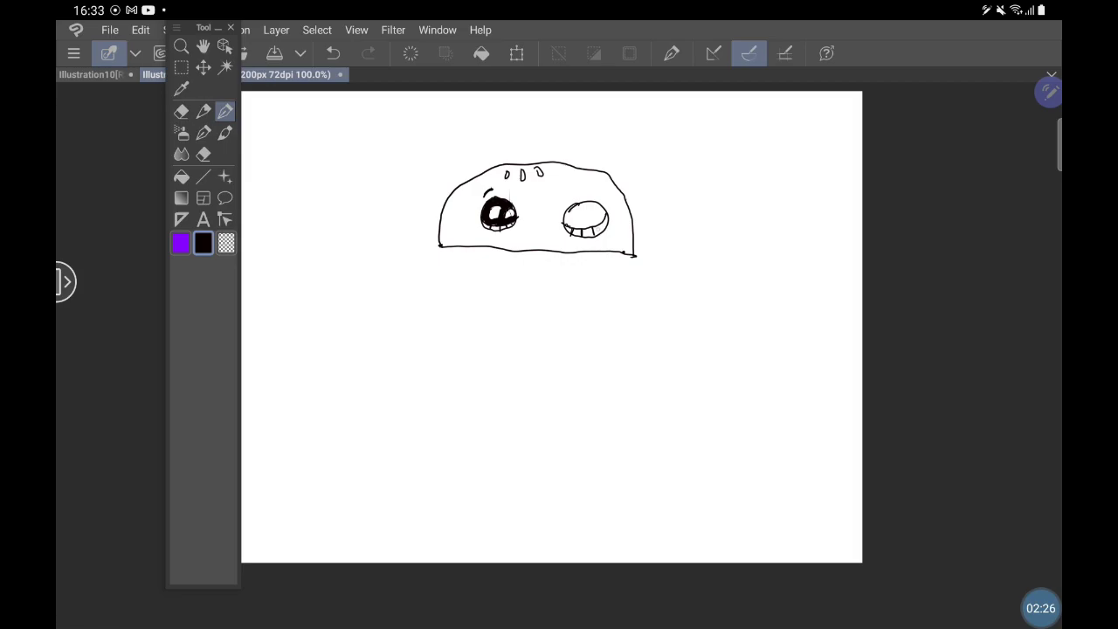
{"action": "left_click_drag", "start_coordinate": [601, 223], "coordinate": [601, 231]}
{"action": "mouse_move", "coordinate": [583, 223]}
{"action": "left_mouse_down"}
{"action": "mouse_move", "coordinate": [587, 208]}
{"action": "mouse_move", "coordinate": [574, 212]}
{"action": "mouse_move", "coordinate": [604, 219]}
{"action": "mouse_move", "coordinate": [599, 206]}
{"action": "mouse_move", "coordinate": [564, 224]}
{"action": "mouse_move", "coordinate": [598, 224]}
{"action": "left_mouse_up"}
{"action": "mouse_move", "coordinate": [607, 214]}
{"action": "left_mouse_down"}
{"action": "mouse_move", "coordinate": [588, 225]}
{"action": "mouse_move", "coordinate": [588, 216]}
{"action": "left_mouse_up"}
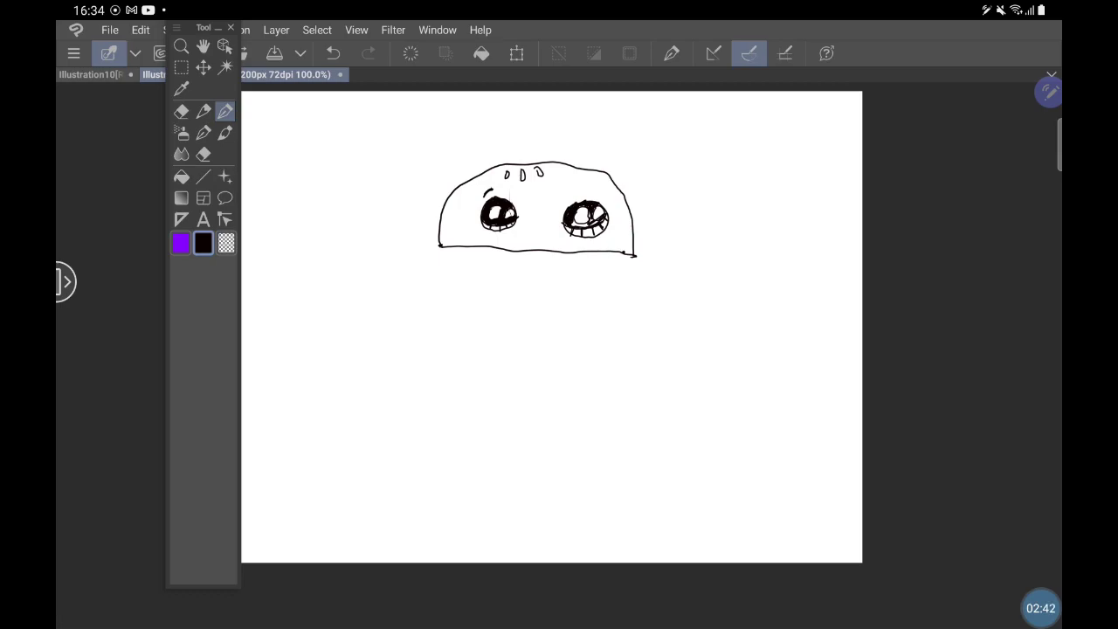
{"action": "left_click_drag", "start_coordinate": [572, 224], "coordinate": [594, 219]}
{"action": "left_click_drag", "start_coordinate": [596, 217], "coordinate": [606, 213]}
{"action": "mouse_move", "coordinate": [537, 208]}
{"action": "left_mouse_down"}
{"action": "mouse_move", "coordinate": [555, 219]}
{"action": "mouse_move", "coordinate": [621, 203]}
{"action": "left_mouse_up"}
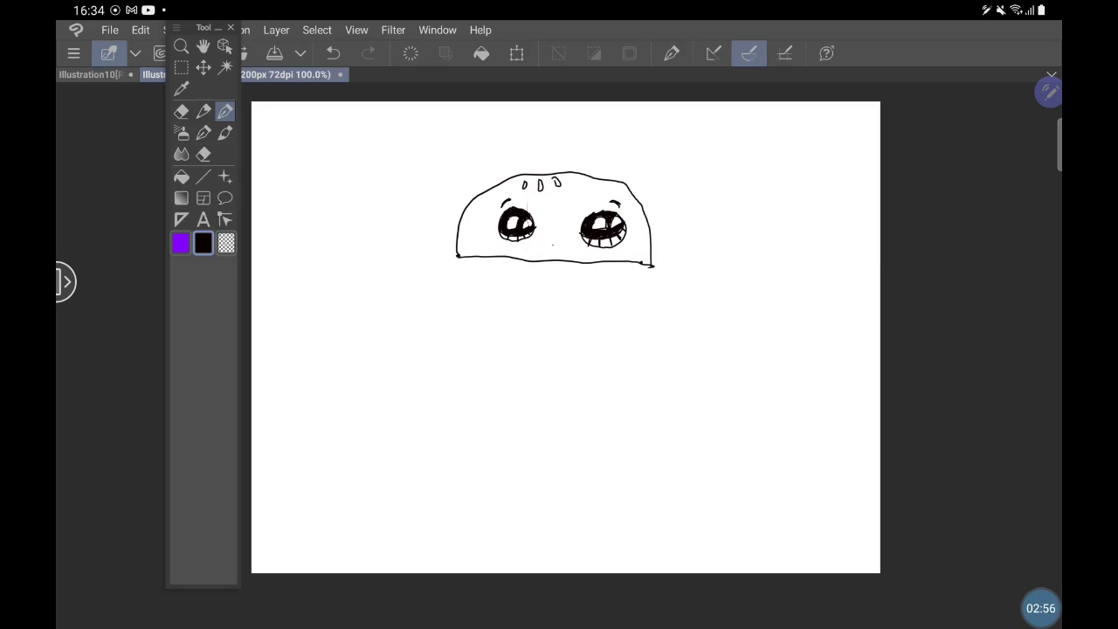
Step: Add a small smile below the eyes and outline the cheese drips under the bun
{"action": "left_click_drag", "start_coordinate": [552, 246], "coordinate": [557, 247]}
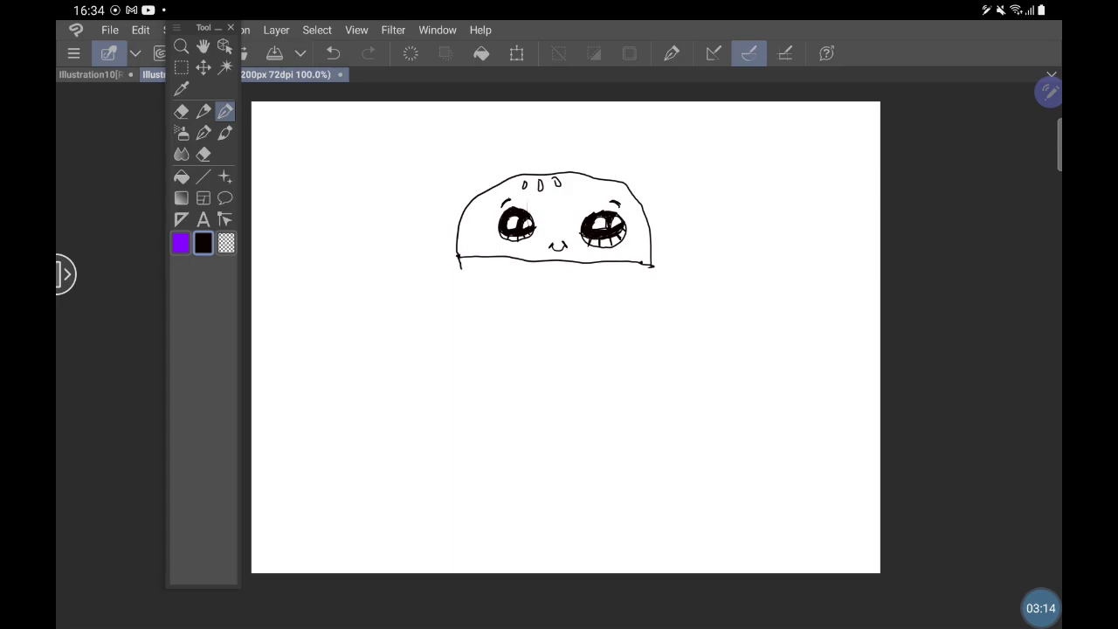
{"action": "mouse_move", "coordinate": [460, 267]}
{"action": "left_mouse_down"}
{"action": "mouse_move", "coordinate": [498, 293]}
{"action": "mouse_move", "coordinate": [519, 273]}
{"action": "mouse_move", "coordinate": [547, 288]}
{"action": "mouse_move", "coordinate": [568, 270]}
{"action": "mouse_move", "coordinate": [603, 322]}
{"action": "mouse_move", "coordinate": [614, 285]}
{"action": "mouse_move", "coordinate": [641, 280]}
{"action": "left_mouse_up"}
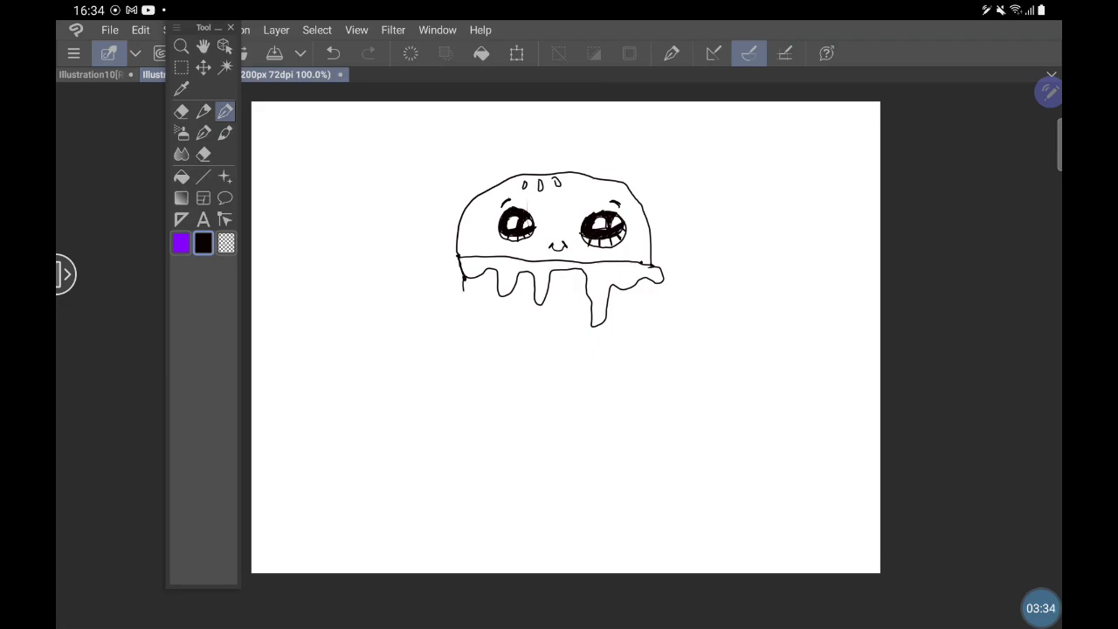
{"action": "left_click_drag", "start_coordinate": [463, 287], "coordinate": [491, 299]}
{"action": "scroll", "coordinate": [561, 337], "scroll_direction": "down", "scroll_amount": 2}
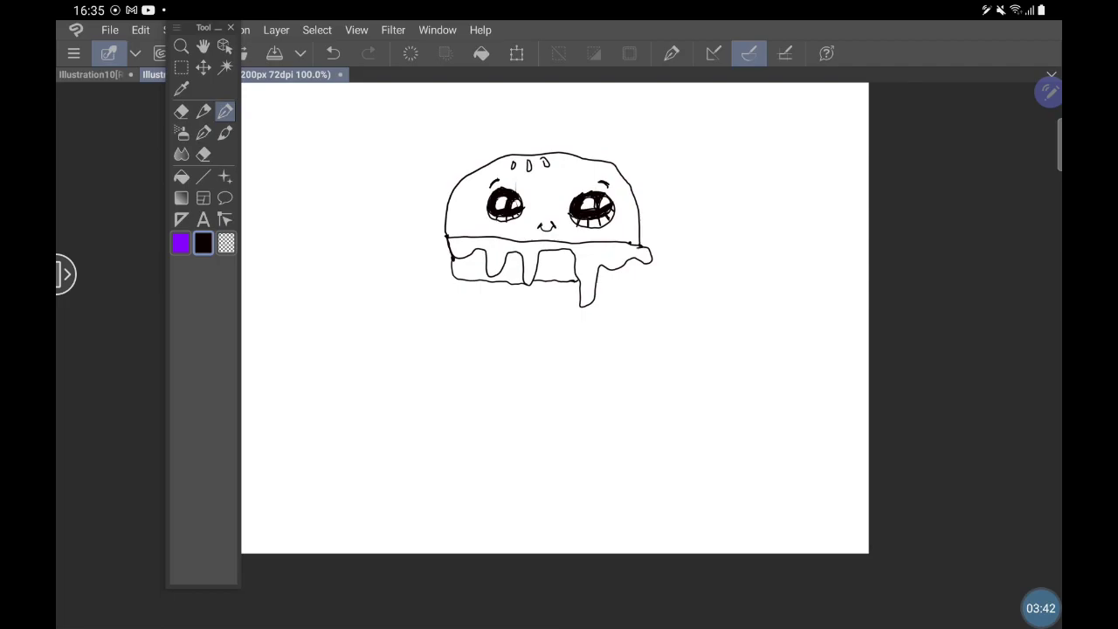
Step: Finish the cheese band's bottom line, then draw the wavy patty and bottom bun
{"action": "mouse_move", "coordinate": [609, 283]}
{"action": "left_mouse_down"}
{"action": "mouse_move", "coordinate": [645, 278]}
{"action": "mouse_move", "coordinate": [655, 260]}
{"action": "left_mouse_up"}
{"action": "left_click_drag", "start_coordinate": [468, 283], "coordinate": [484, 285]}
{"action": "mouse_move", "coordinate": [453, 285]}
{"action": "left_mouse_down"}
{"action": "mouse_move", "coordinate": [549, 305]}
{"action": "mouse_move", "coordinate": [657, 295]}
{"action": "mouse_move", "coordinate": [660, 273]}
{"action": "left_mouse_up"}
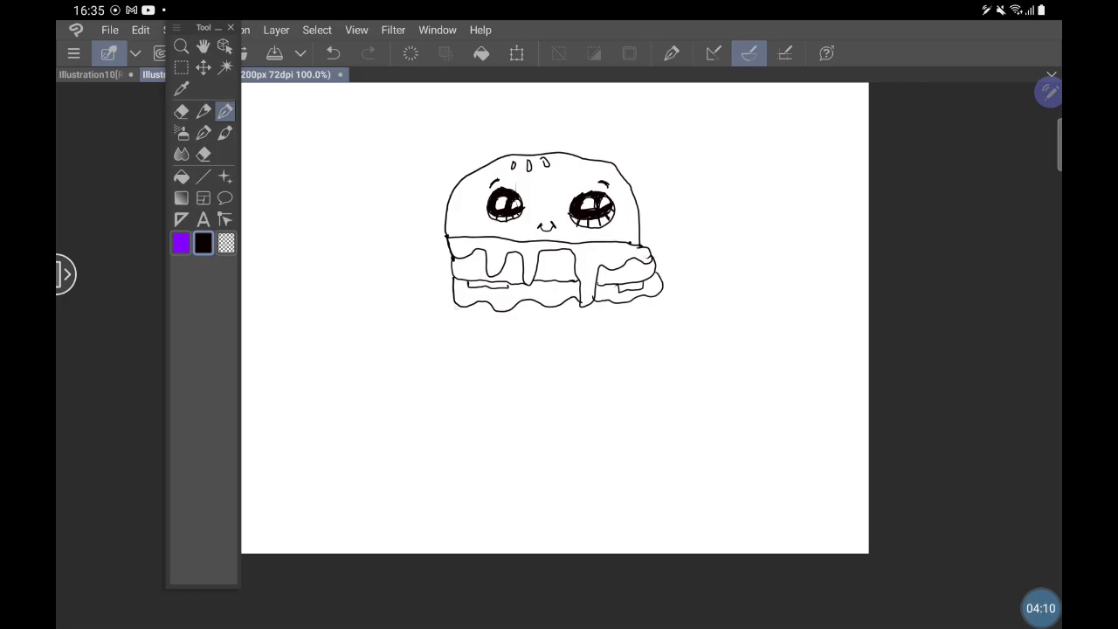
{"action": "mouse_move", "coordinate": [456, 312]}
{"action": "left_mouse_down"}
{"action": "mouse_move", "coordinate": [465, 323]}
{"action": "mouse_move", "coordinate": [572, 322]}
{"action": "mouse_move", "coordinate": [667, 299]}
{"action": "left_mouse_up"}
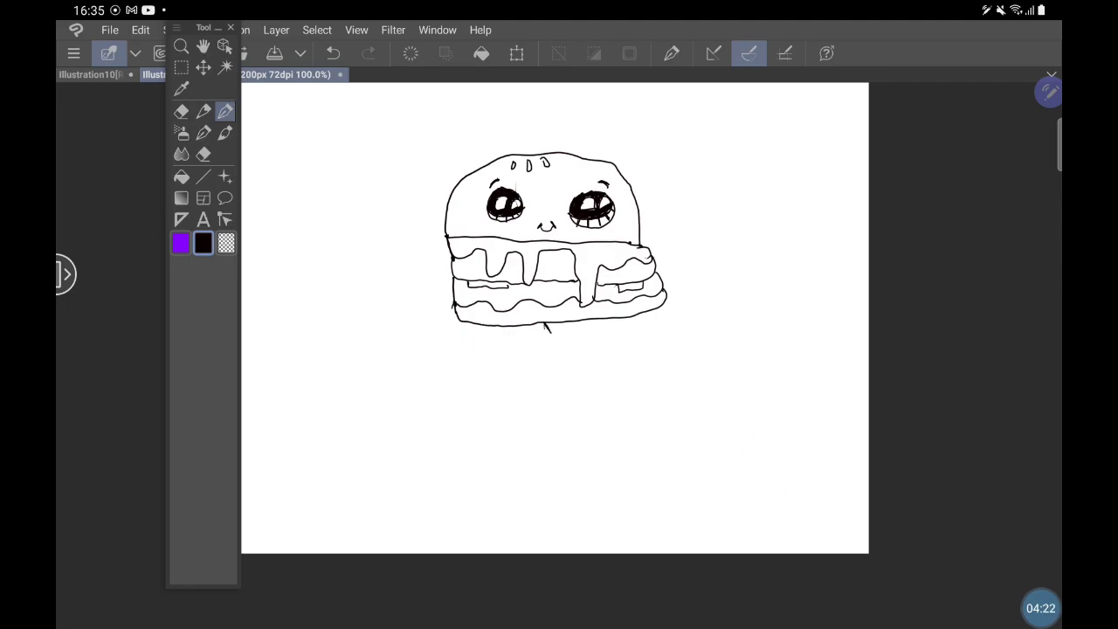
Step: Draw a short leg under the bottom bun and raised left and right arms
{"action": "left_click_drag", "start_coordinate": [545, 323], "coordinate": [551, 341]}
{"action": "left_click_drag", "start_coordinate": [650, 255], "coordinate": [674, 226]}
{"action": "mouse_move", "coordinate": [447, 256]}
{"action": "left_mouse_down"}
{"action": "mouse_move", "coordinate": [435, 262]}
{"action": "mouse_move", "coordinate": [424, 233]}
{"action": "left_mouse_up"}
{"action": "left_click", "coordinate": [1040, 608]}
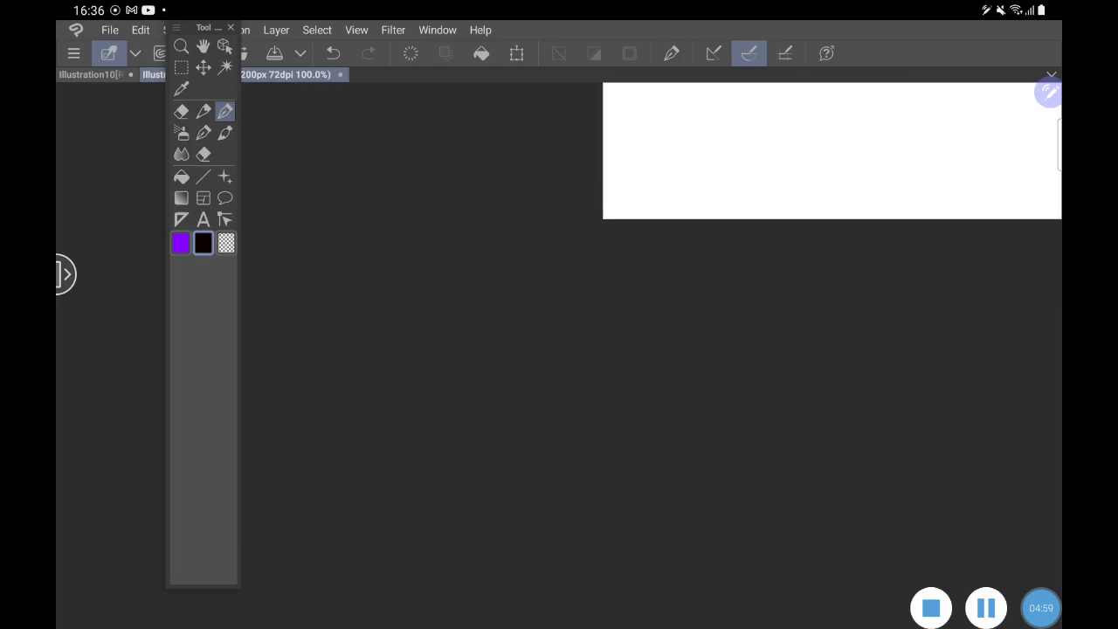
{"action": "left_click_drag", "start_coordinate": [555, 318], "coordinate": [630, 394]}
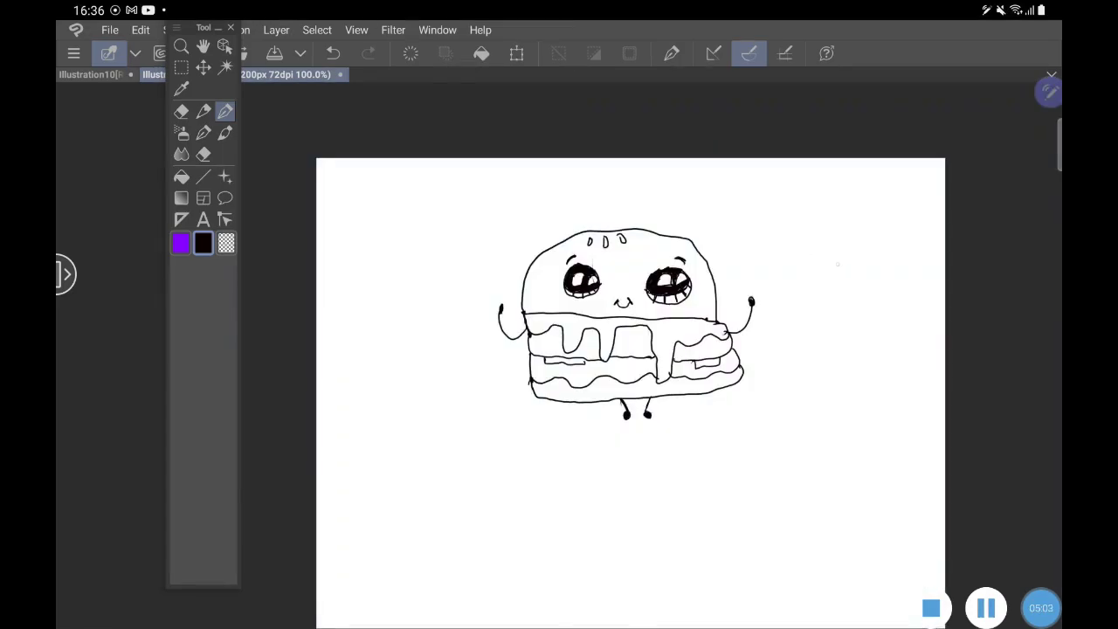
{"action": "left_click_drag", "start_coordinate": [838, 257], "coordinate": [848, 397]}
{"action": "left_click_drag", "start_coordinate": [834, 267], "coordinate": [836, 404]}
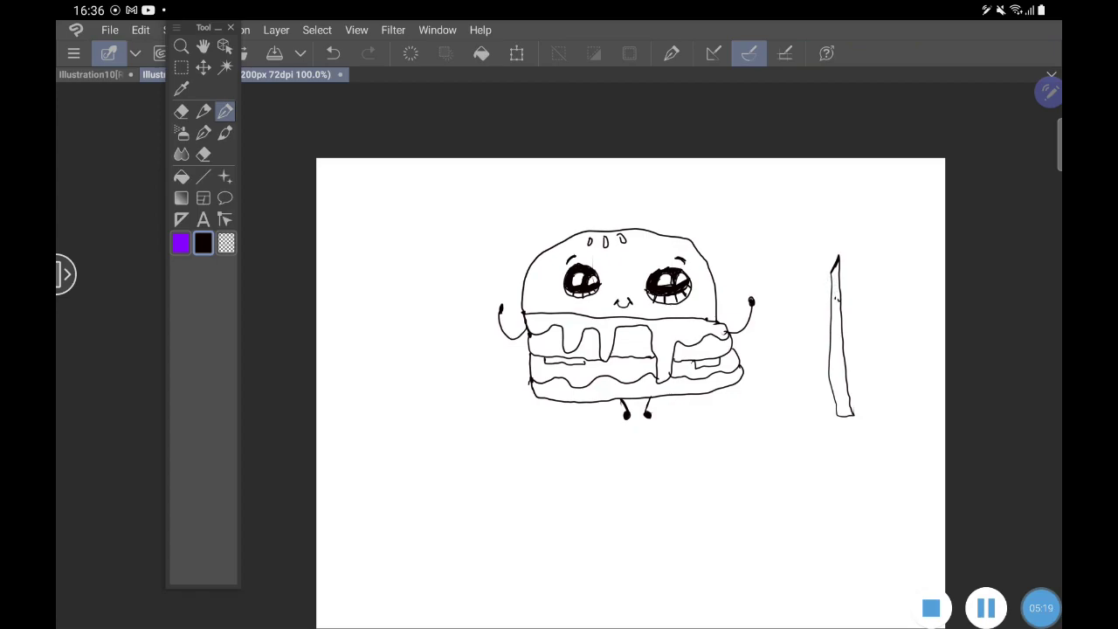
{"action": "left_click_drag", "start_coordinate": [834, 306], "coordinate": [842, 309]}
{"action": "left_click", "coordinate": [333, 53]}
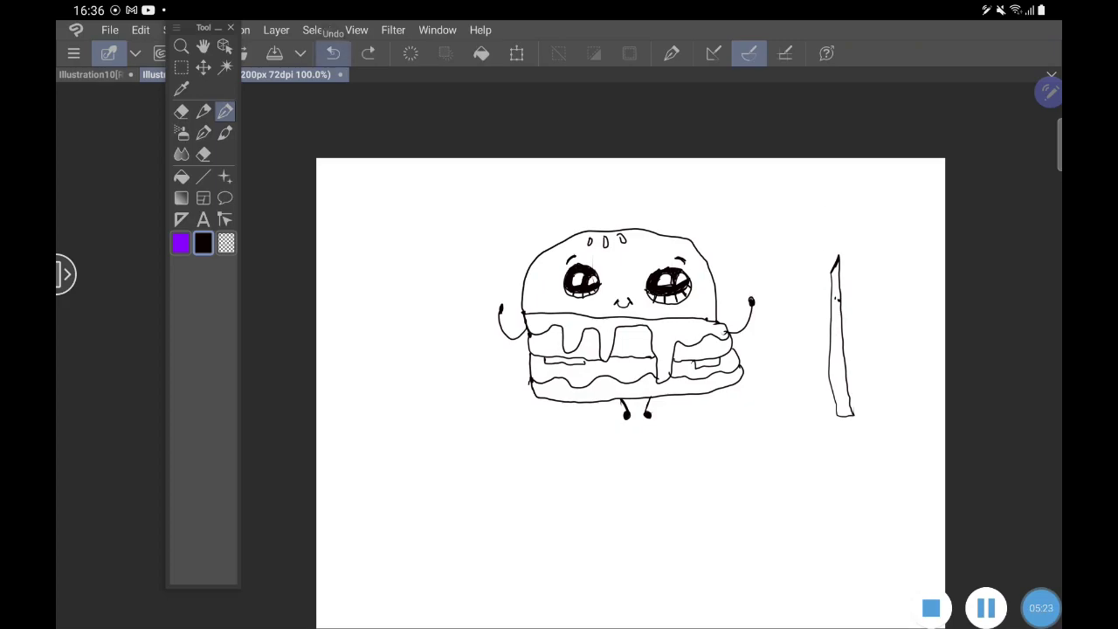
{"action": "left_click", "coordinate": [333, 53]}
{"action": "left_click", "coordinate": [332, 53]}
Step: Draw a tall, narrow fry with a pointed top and rounded bottom right of the burger
{"action": "left_click_drag", "start_coordinate": [1054, 268], "coordinate": [1036, 267]}
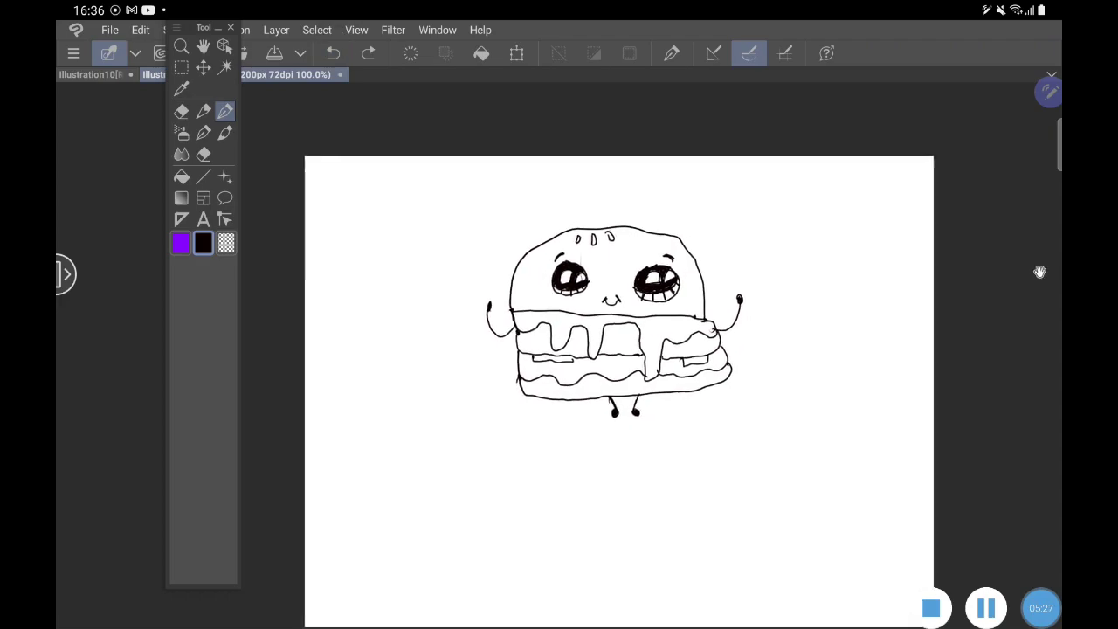
{"action": "mouse_move", "coordinate": [788, 276]}
{"action": "left_mouse_down"}
{"action": "mouse_move", "coordinate": [804, 269]}
{"action": "mouse_move", "coordinate": [810, 300]}
{"action": "left_mouse_up"}
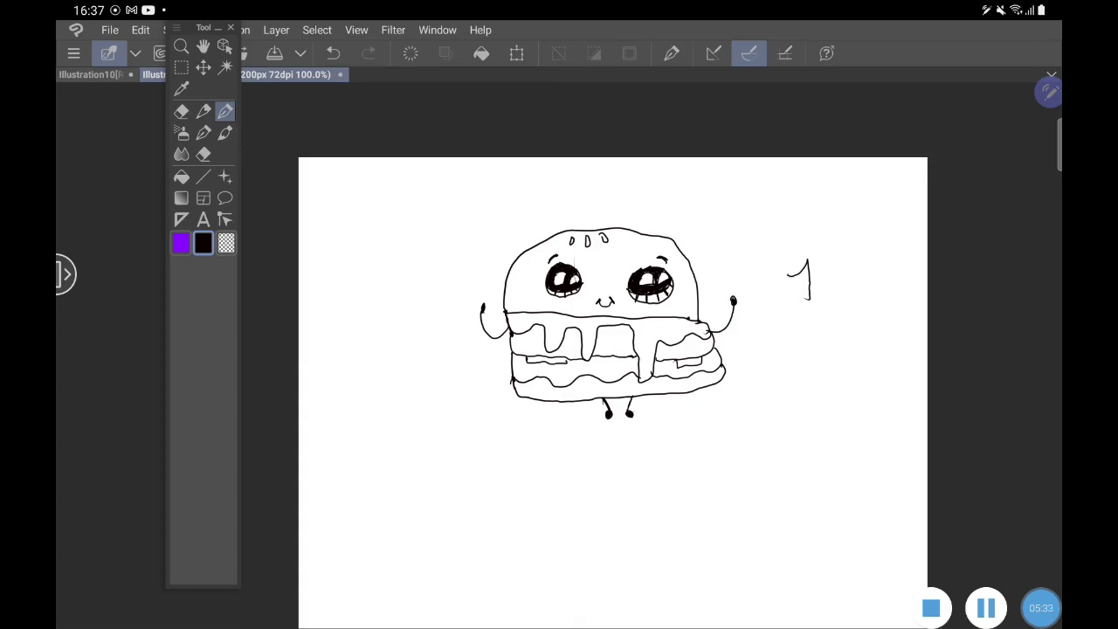
{"action": "left_click_drag", "start_coordinate": [611, 323], "coordinate": [693, 489]}
{"action": "left_click_drag", "start_coordinate": [611, 489], "coordinate": [570, 272]}
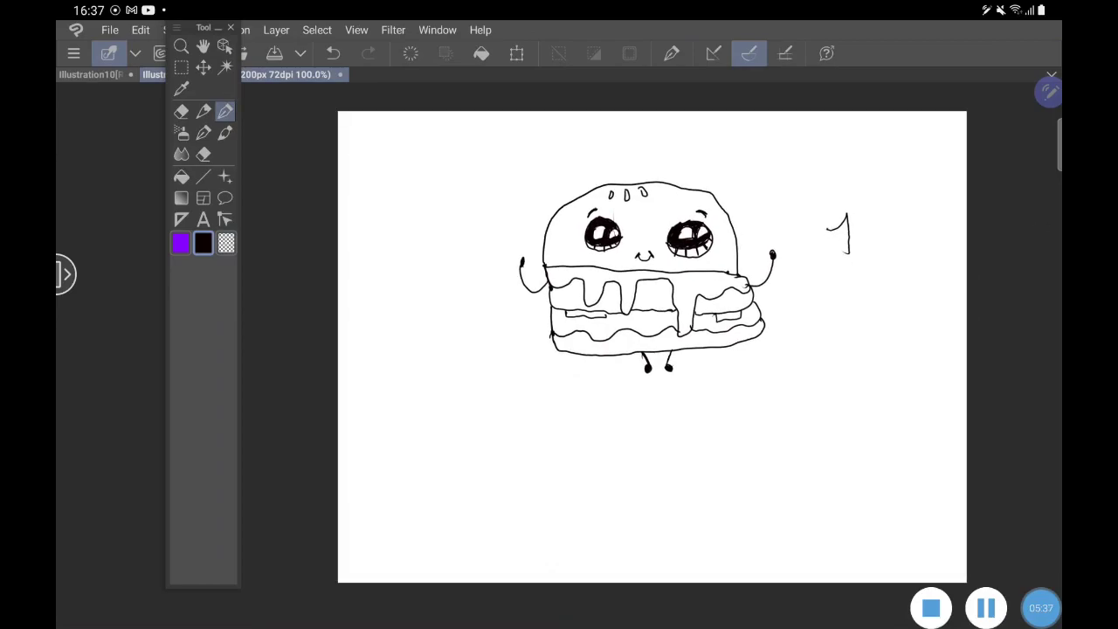
{"action": "left_click_drag", "start_coordinate": [847, 281], "coordinate": [858, 432]}
{"action": "mouse_move", "coordinate": [827, 267]}
{"action": "left_mouse_down"}
{"action": "mouse_move", "coordinate": [822, 388]}
{"action": "mouse_move", "coordinate": [834, 449]}
{"action": "mouse_move", "coordinate": [858, 441]}
{"action": "mouse_move", "coordinate": [855, 423]}
{"action": "left_mouse_up"}
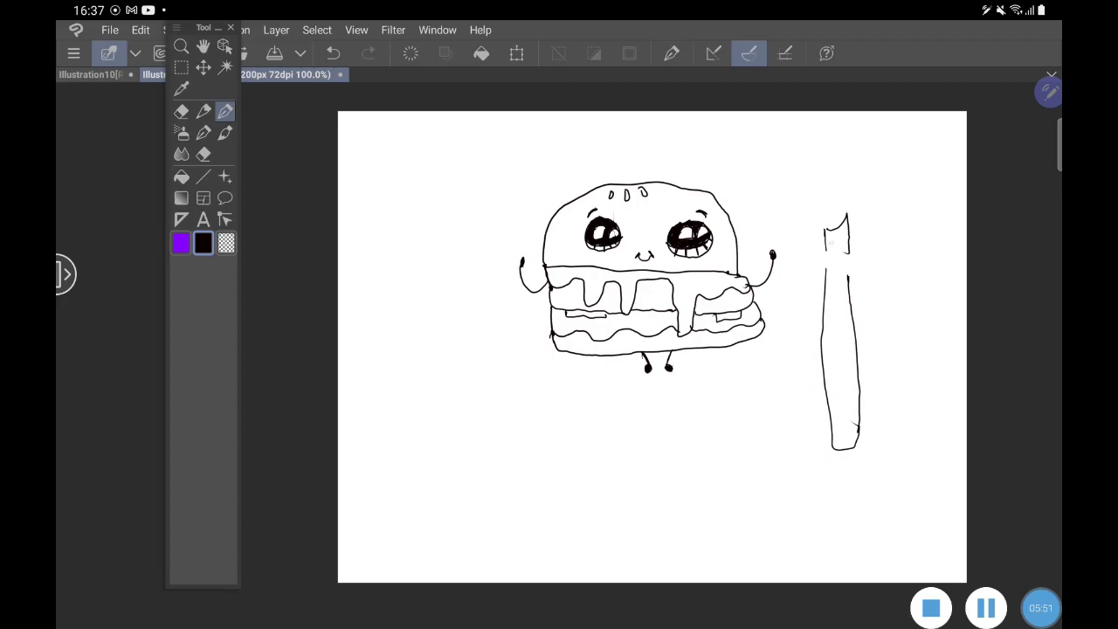
Step: Give the fry two eyes and a curly moustache
{"action": "left_click_drag", "start_coordinate": [834, 245], "coordinate": [841, 249]}
{"action": "left_click_drag", "start_coordinate": [831, 248], "coordinate": [837, 255]}
{"action": "left_click_drag", "start_coordinate": [833, 267], "coordinate": [836, 275]}
Step: Draw the fry's left and right arms and a small leg with a curled foot
{"action": "left_click_drag", "start_coordinate": [822, 296], "coordinate": [811, 334]}
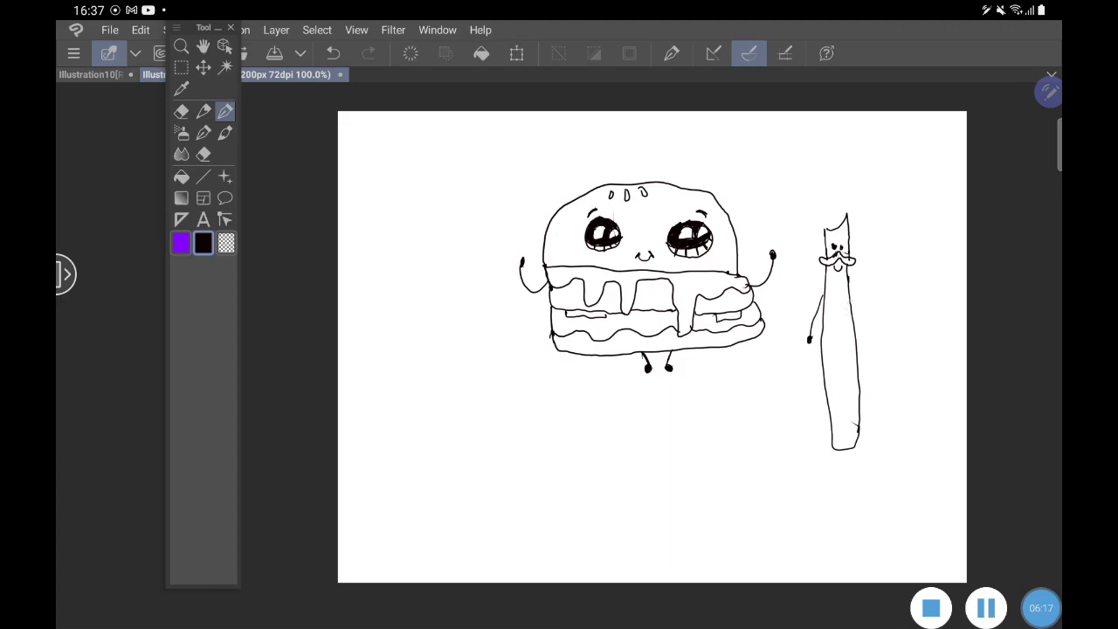
{"action": "left_click_drag", "start_coordinate": [852, 297], "coordinate": [855, 311]}
{"action": "left_click_drag", "start_coordinate": [855, 330], "coordinate": [858, 344]}
{"action": "left_click_drag", "start_coordinate": [843, 453], "coordinate": [837, 466]}
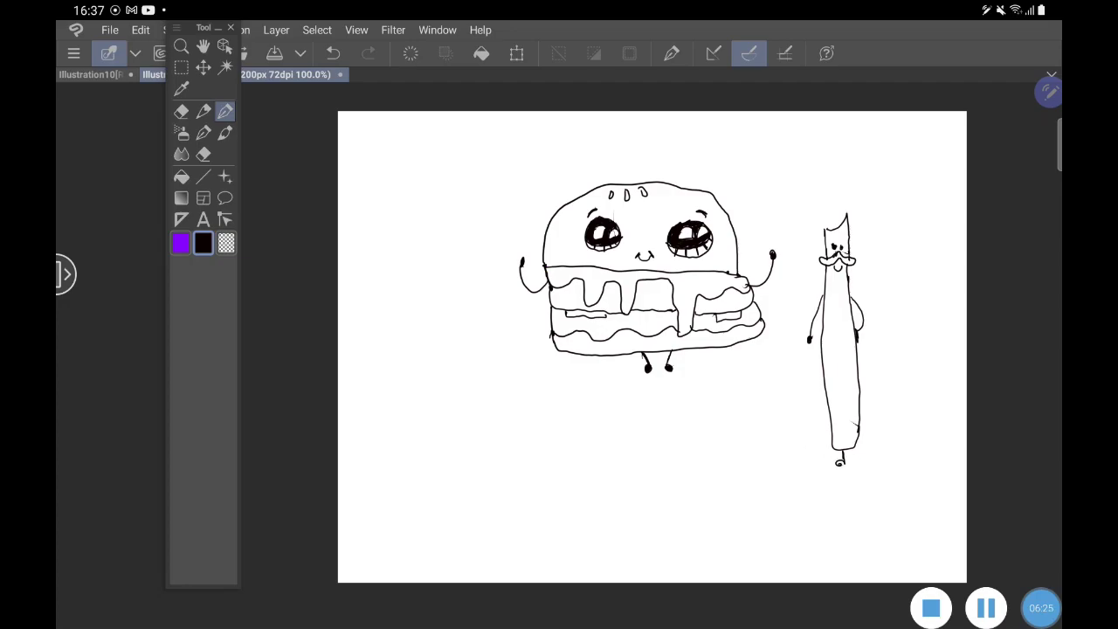